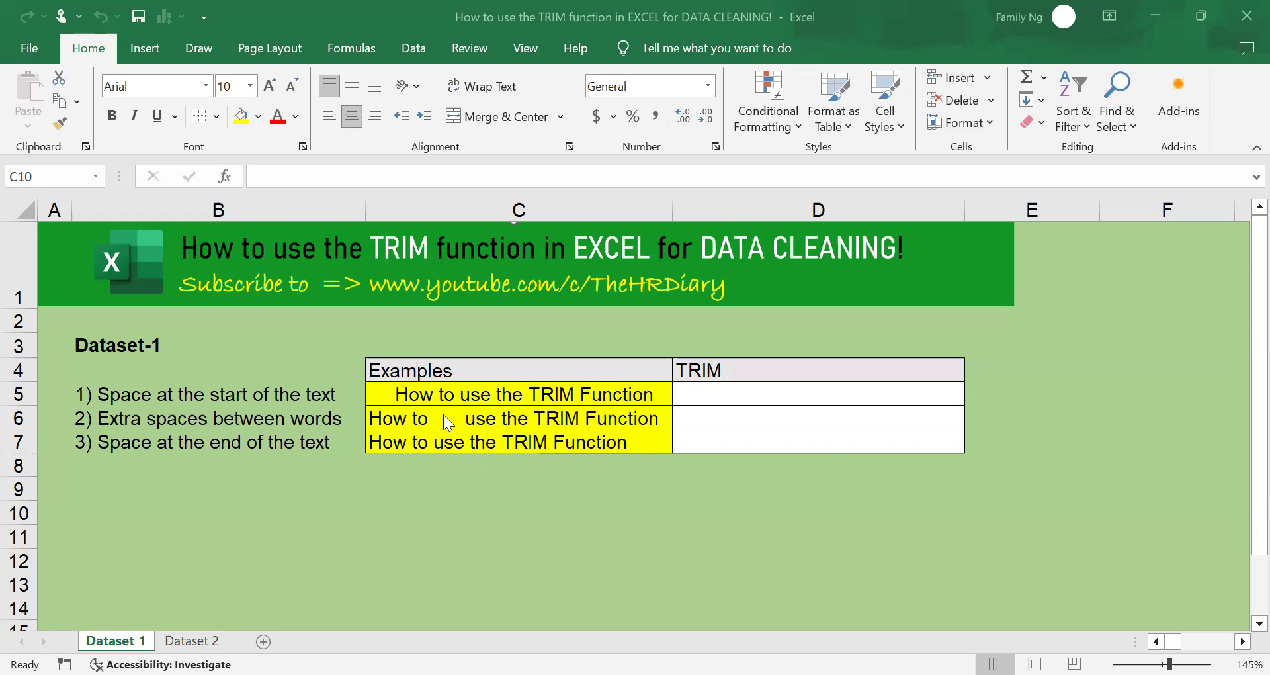
# Inspect the text in cell C7 for trailing spaces after the last word
pyautogui.click(643, 438)
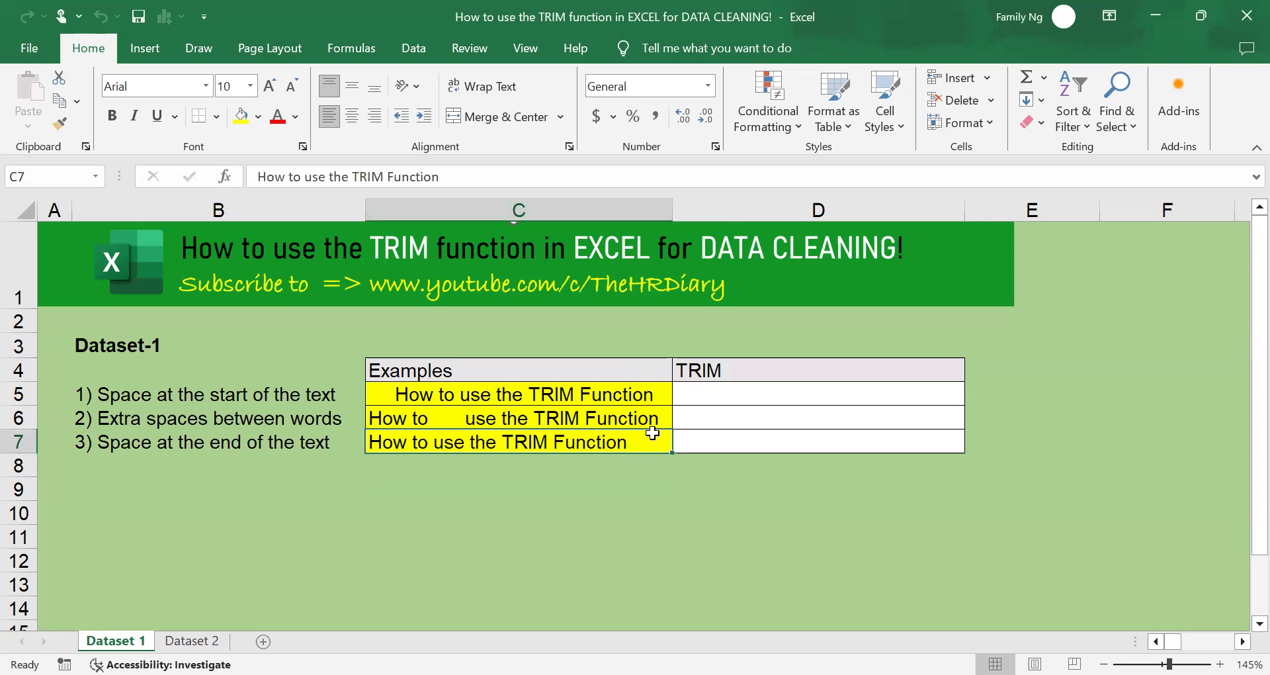
pyautogui.click(589, 177)
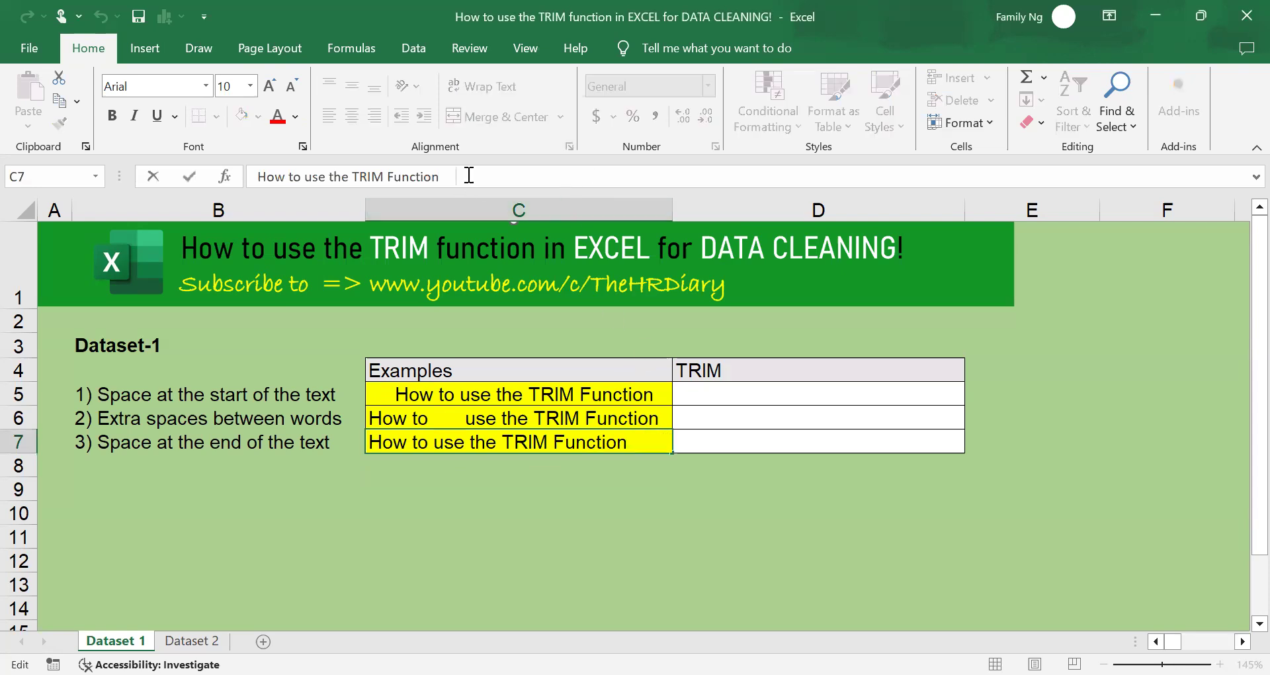
pyautogui.moveTo(439, 179); pyautogui.dragTo(524, 196)
pyautogui.moveTo(740, 426); pyautogui.dragTo(771, 442)
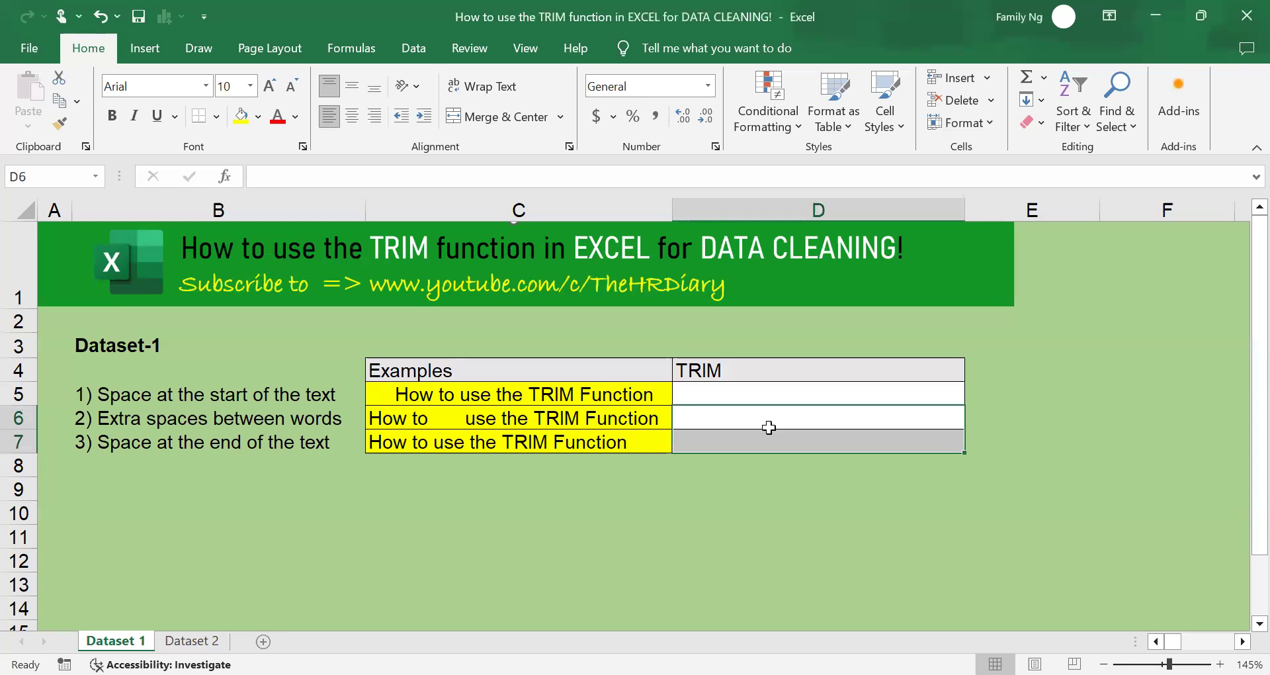
# Enter the formula =TRIM(C5) in cell D5 to clean the first example's text
pyautogui.click(732, 390)
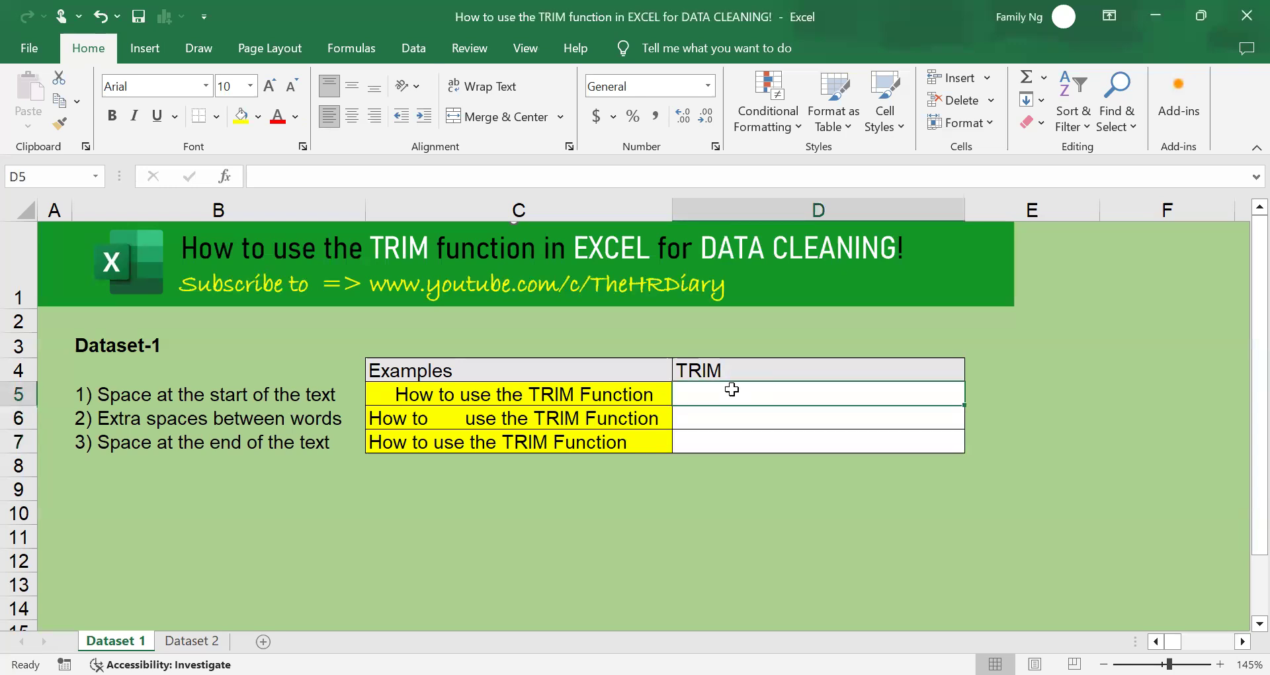
pyautogui.write('=')
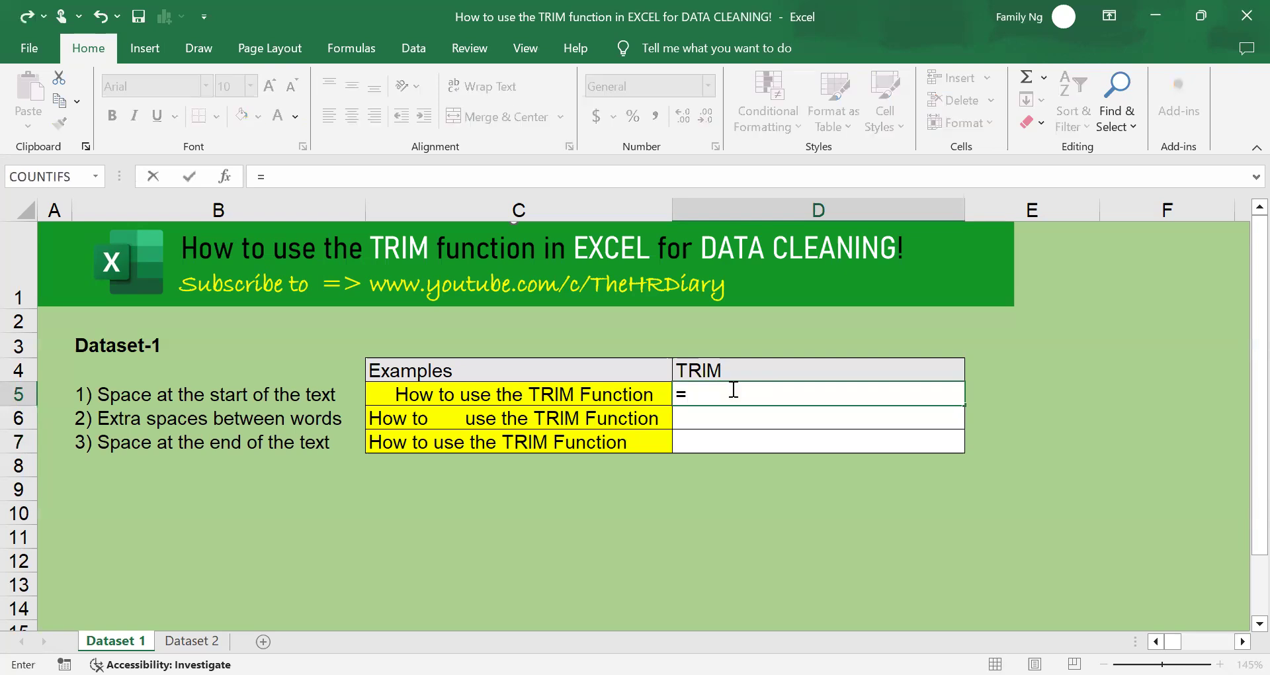
pyautogui.write('trim')
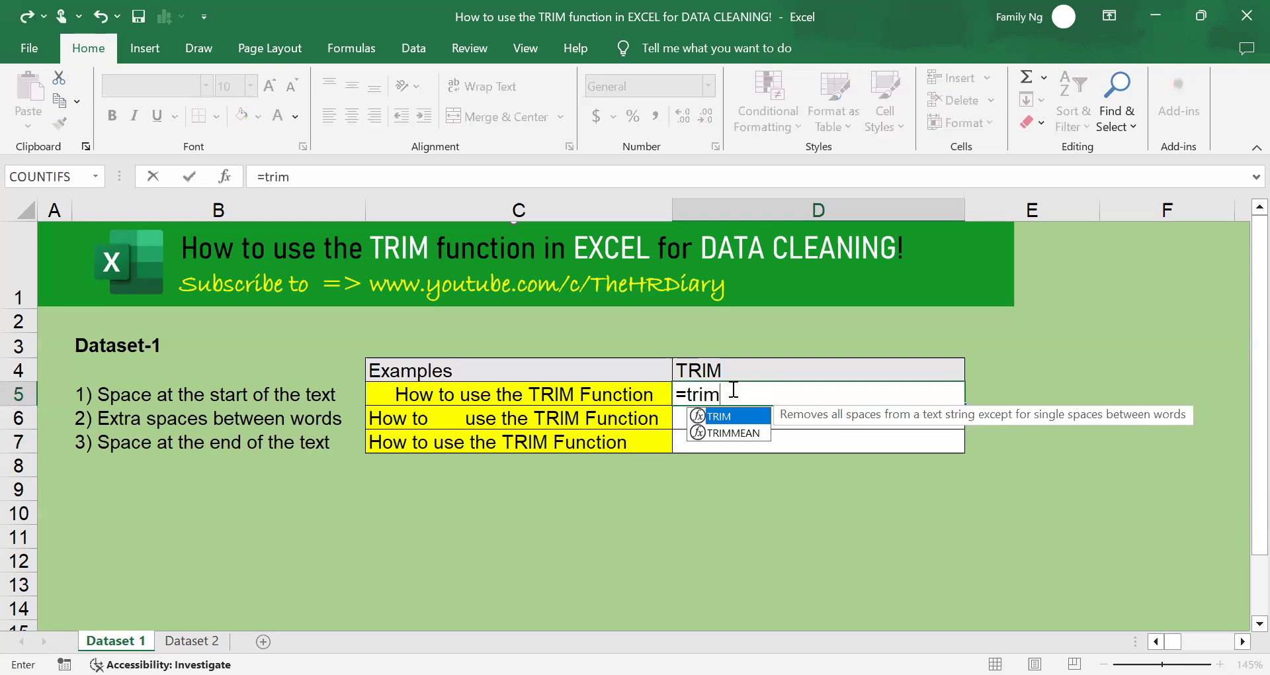
pyautogui.write('(')
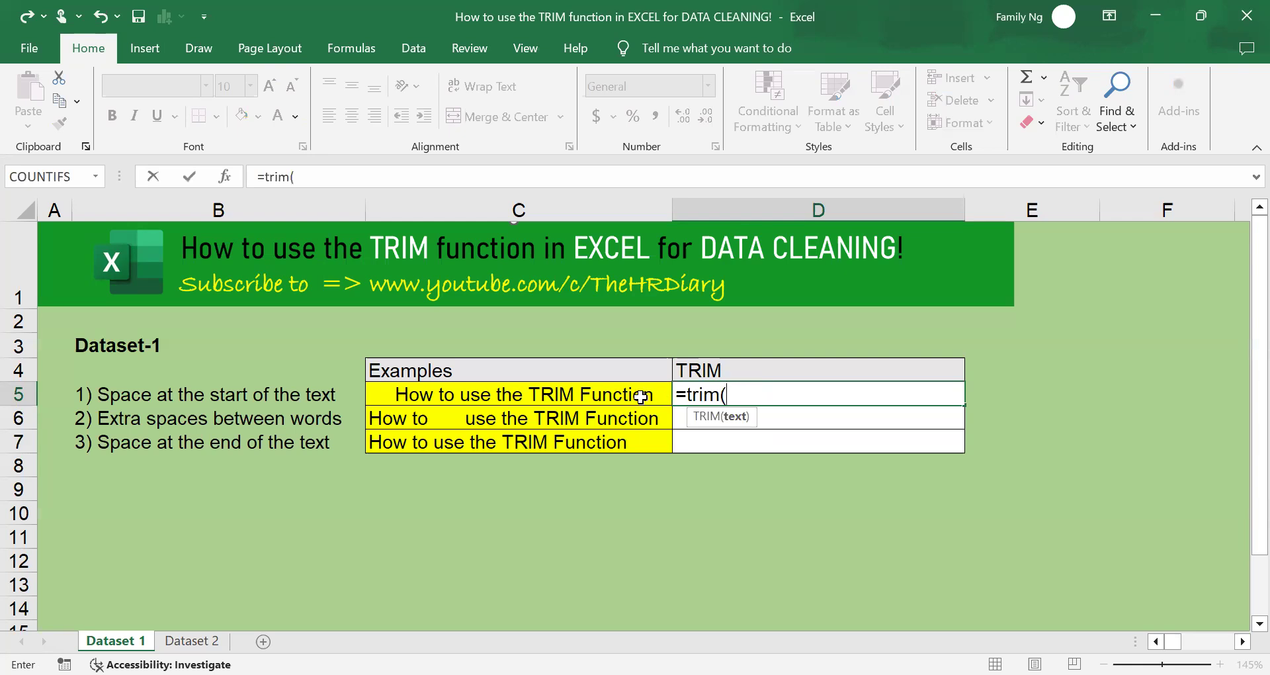
pyautogui.click(595, 398)
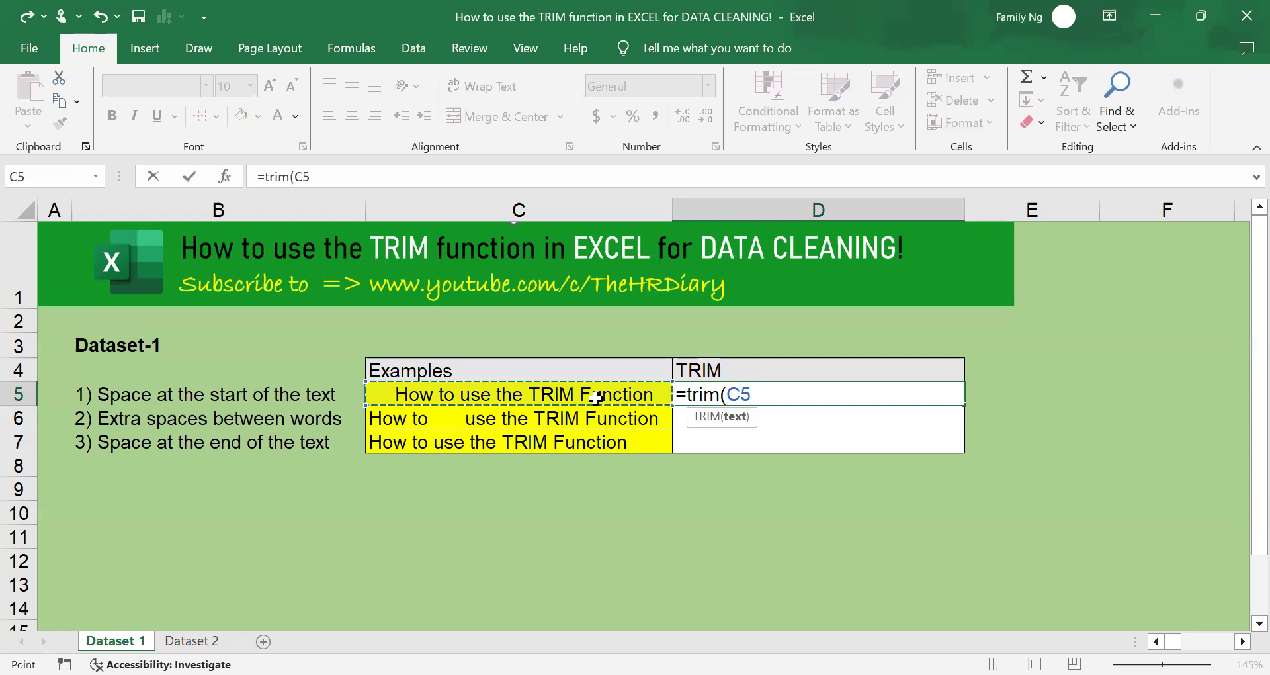
pyautogui.write(')')
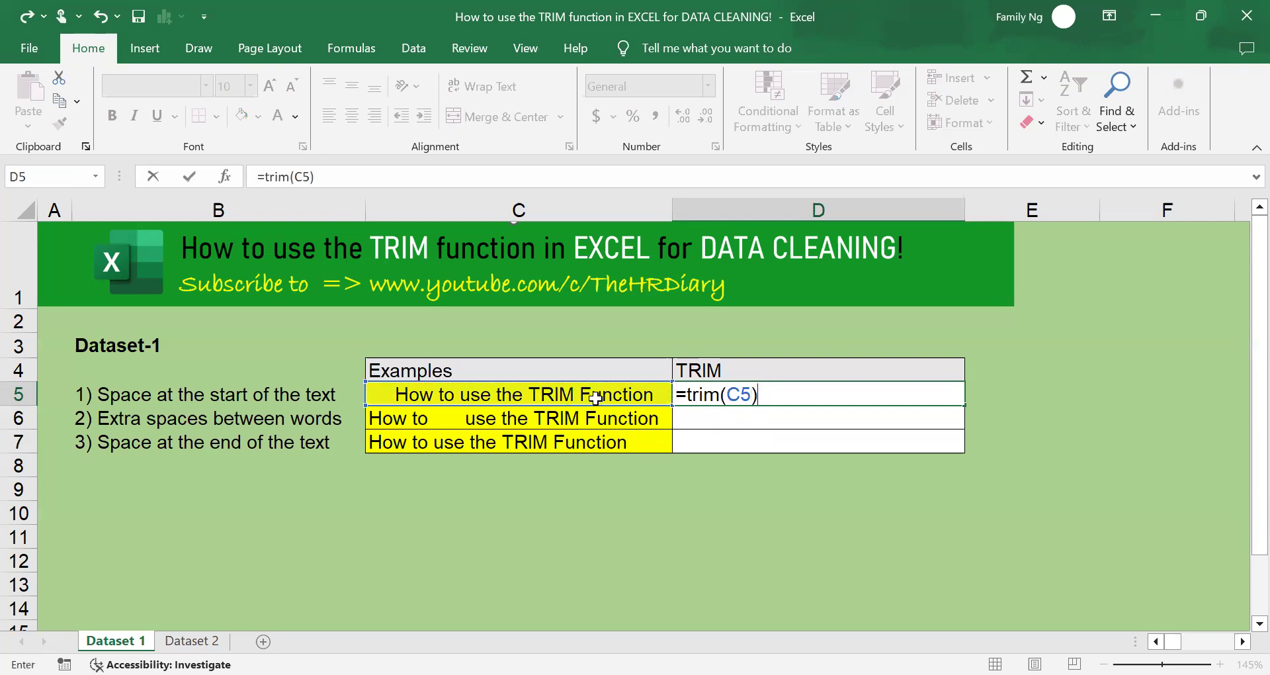
pyautogui.press('Return')
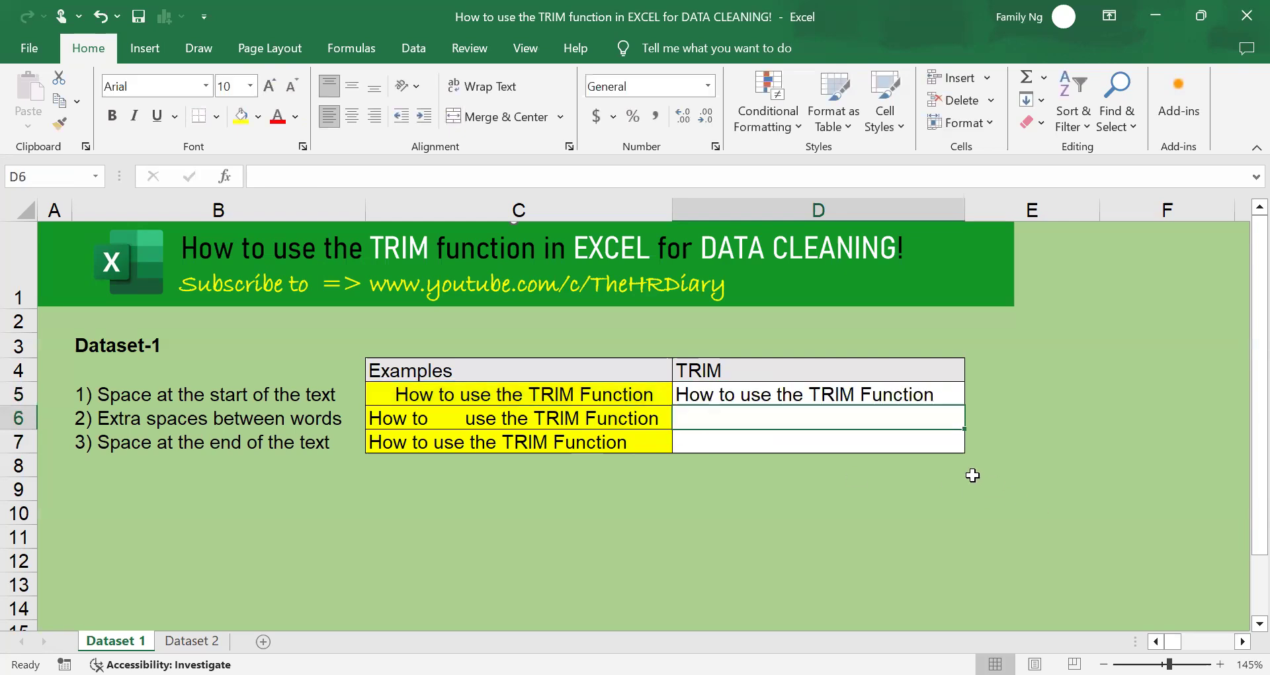
# Fill the TRIM formula from D5 down through D7 to clean the remaining examples
pyautogui.click(948, 392)
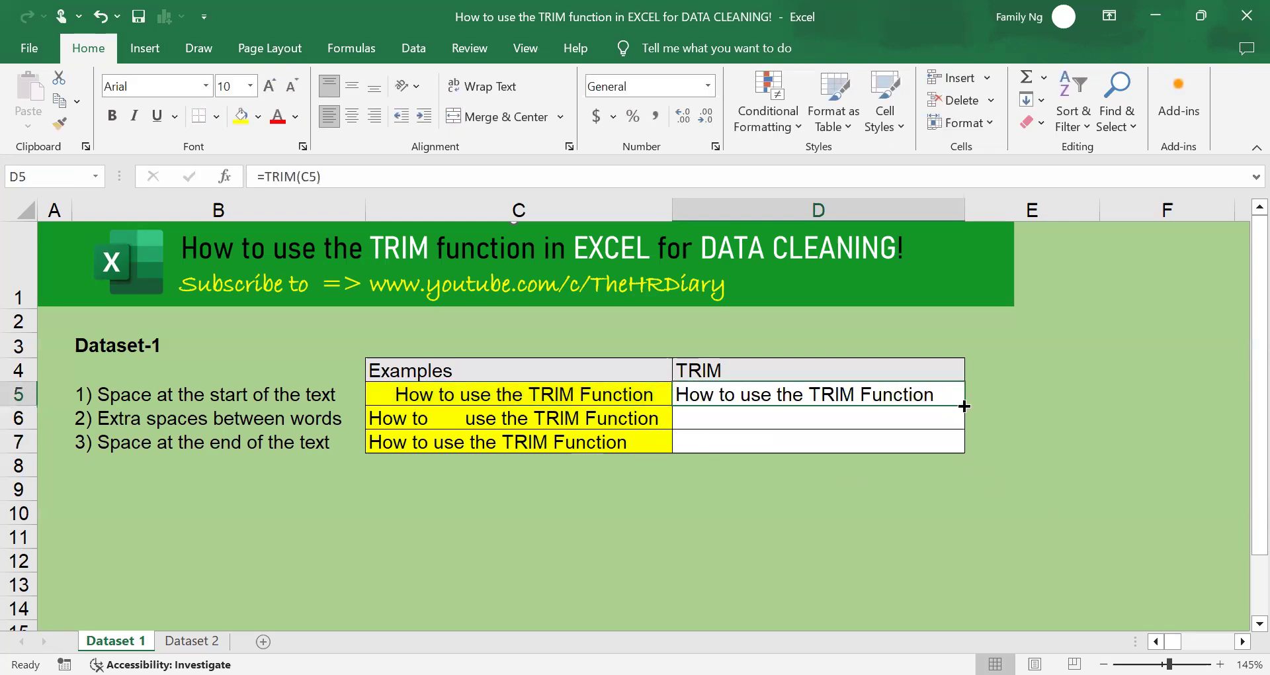
pyautogui.moveTo(965, 406); pyautogui.dragTo(963, 452)
pyautogui.click(927, 507)
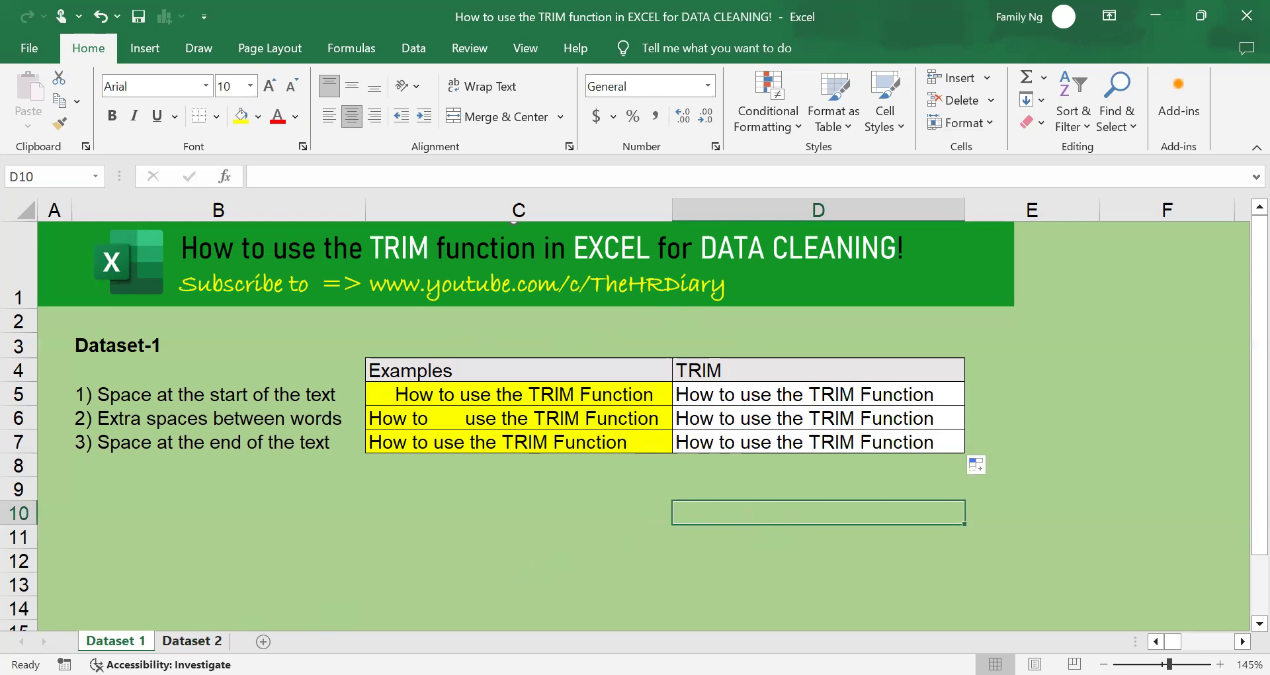
# On the Dataset 2 sheet, enter the formula =TRIM(B5) in cell C5
pyautogui.click(192, 641)
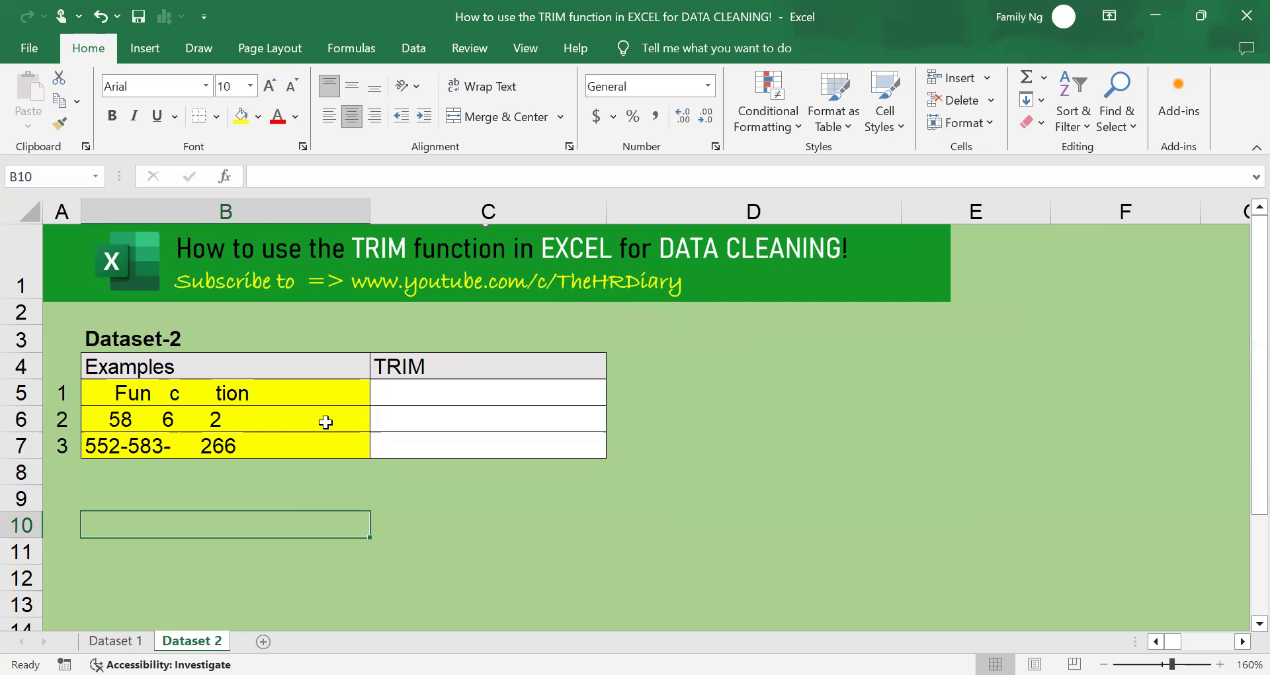
pyautogui.click(503, 392)
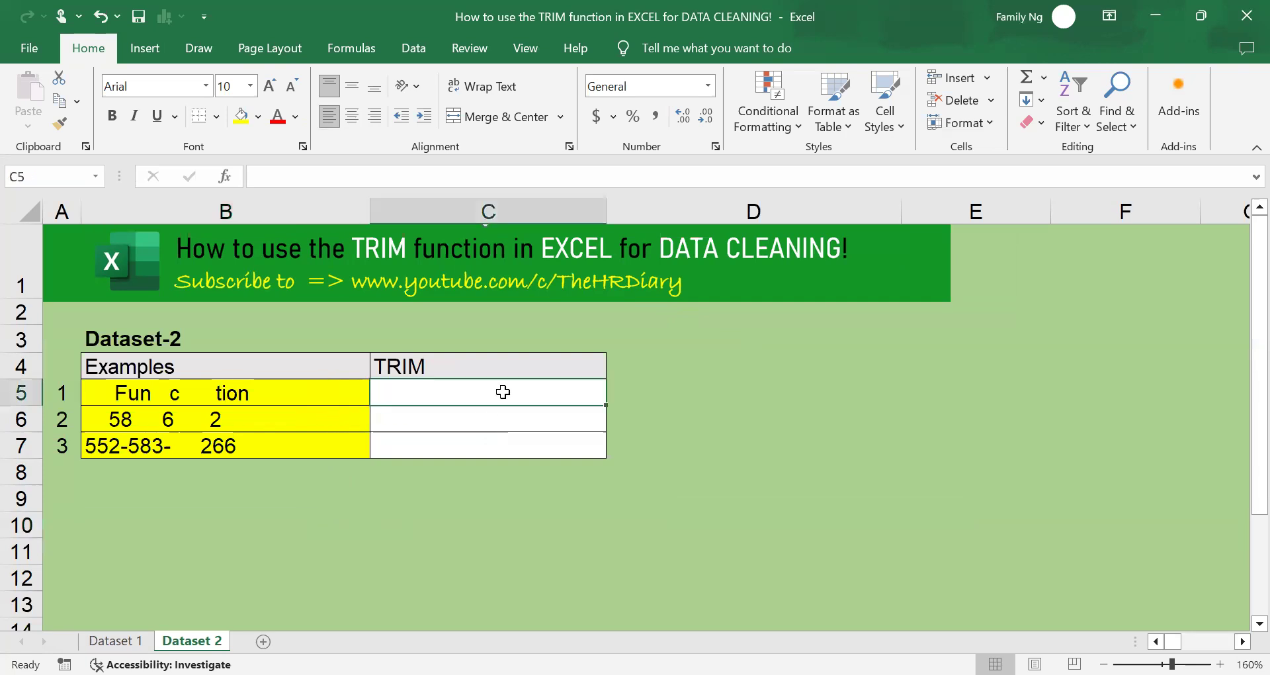
pyautogui.write('=')
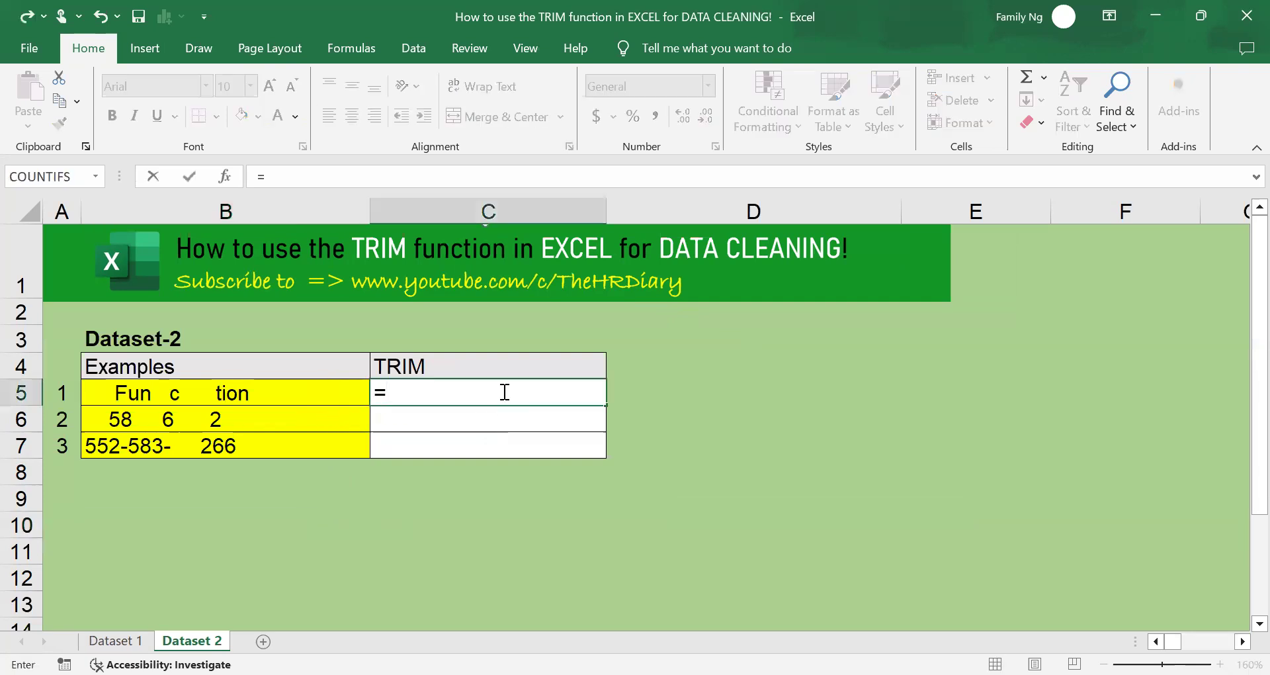
pyautogui.write('trim')
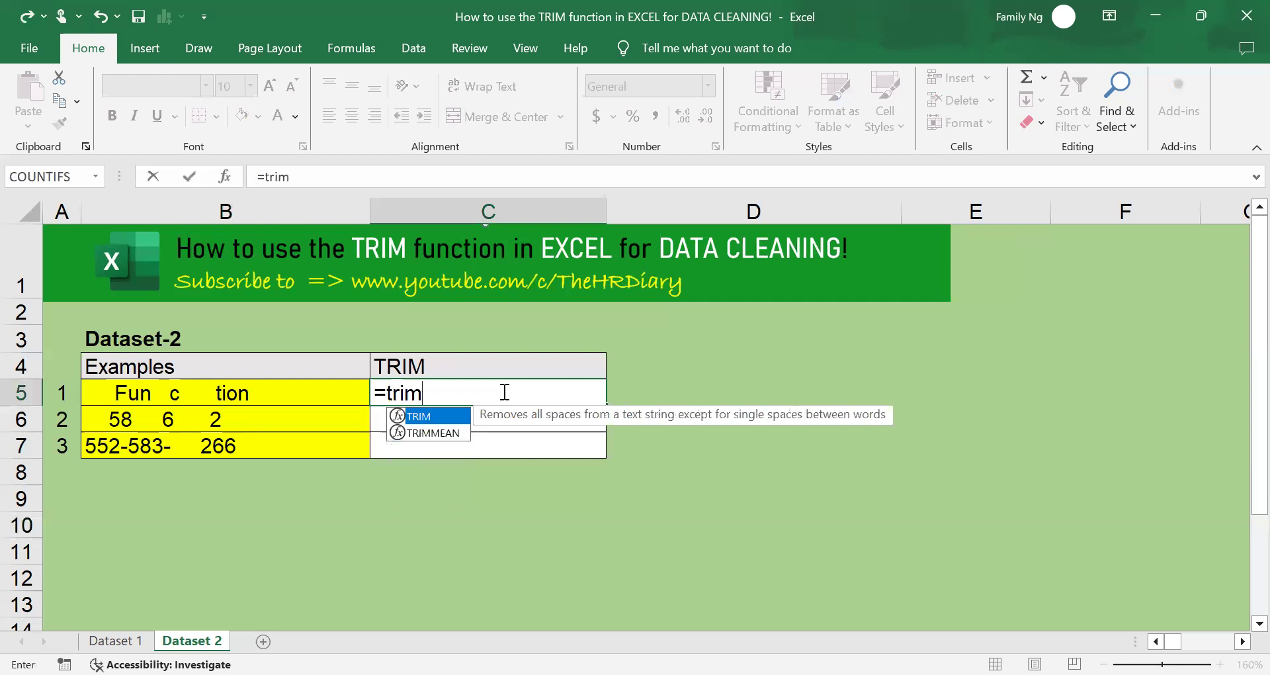
pyautogui.write('(')
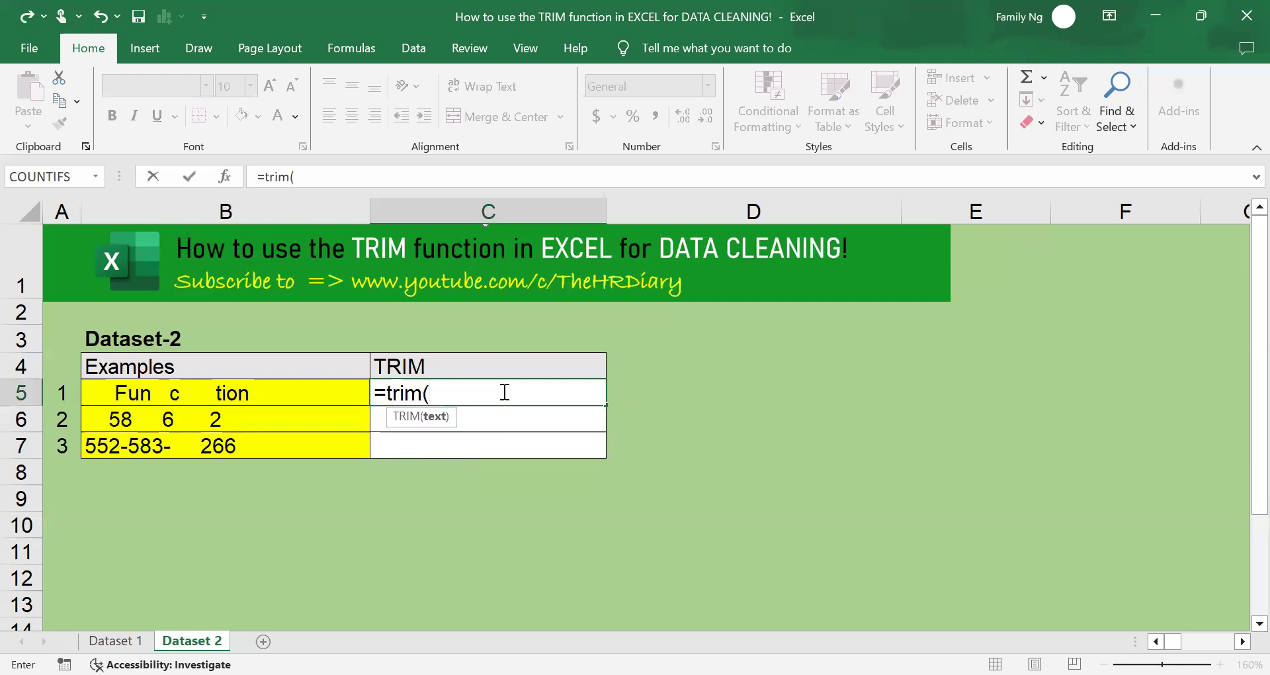
pyautogui.click(330, 393)
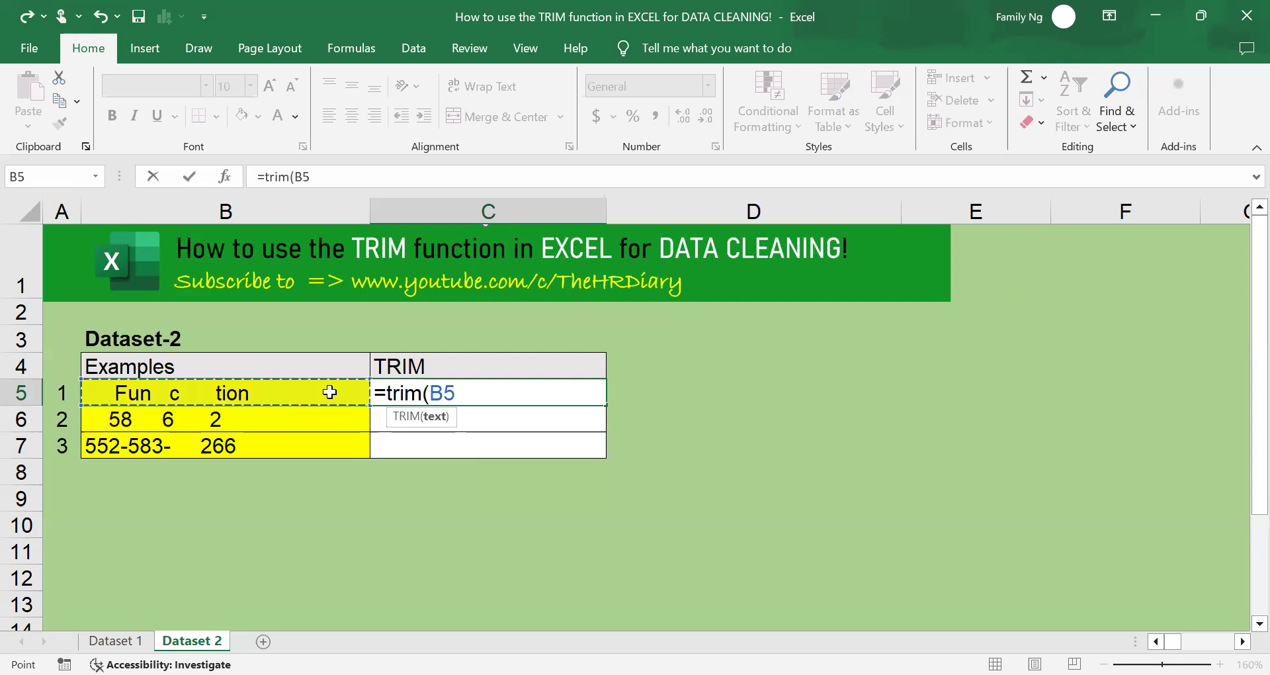
pyautogui.write(')')
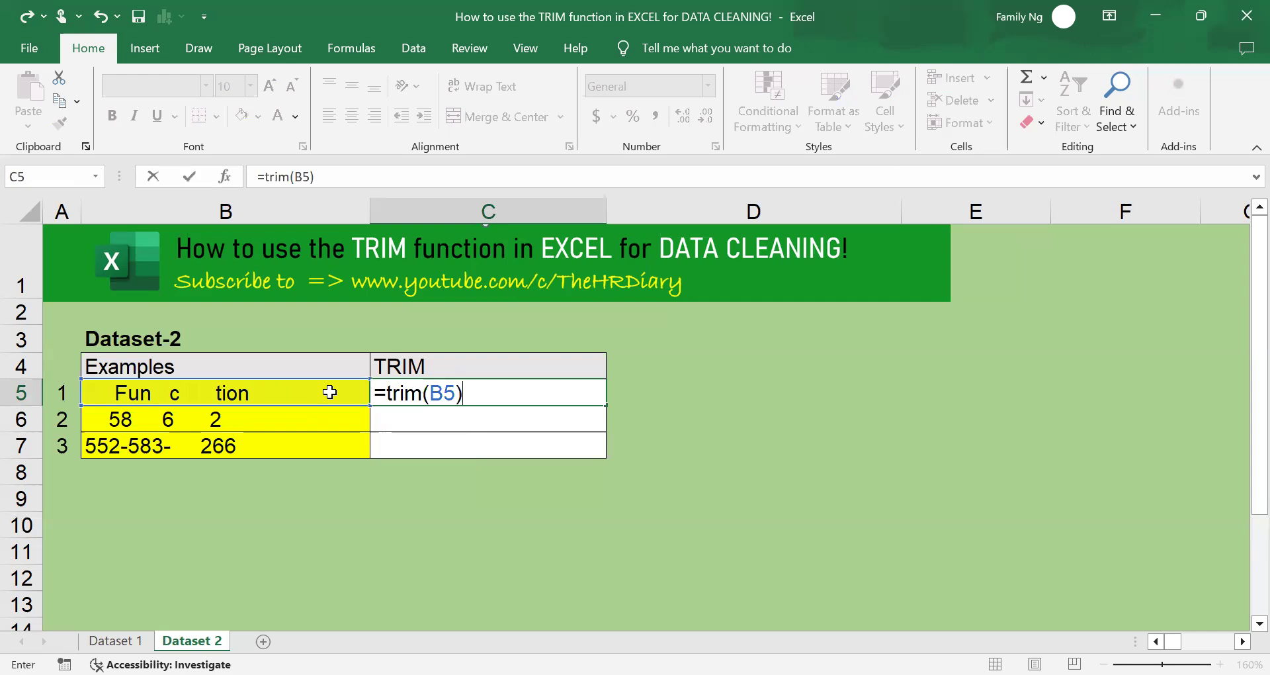
pyautogui.press('Return')
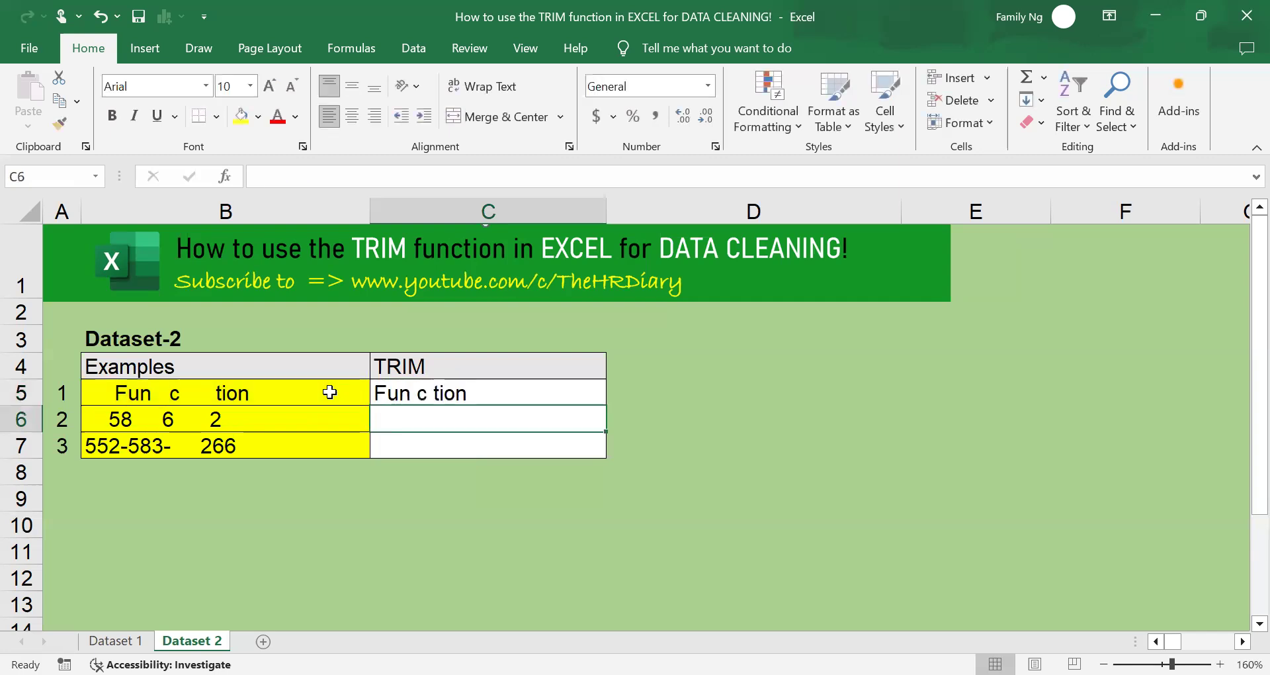
# Copy the TRIM formula from C5 down through C7 on the Dataset 2 sheet
pyautogui.click(599, 392)
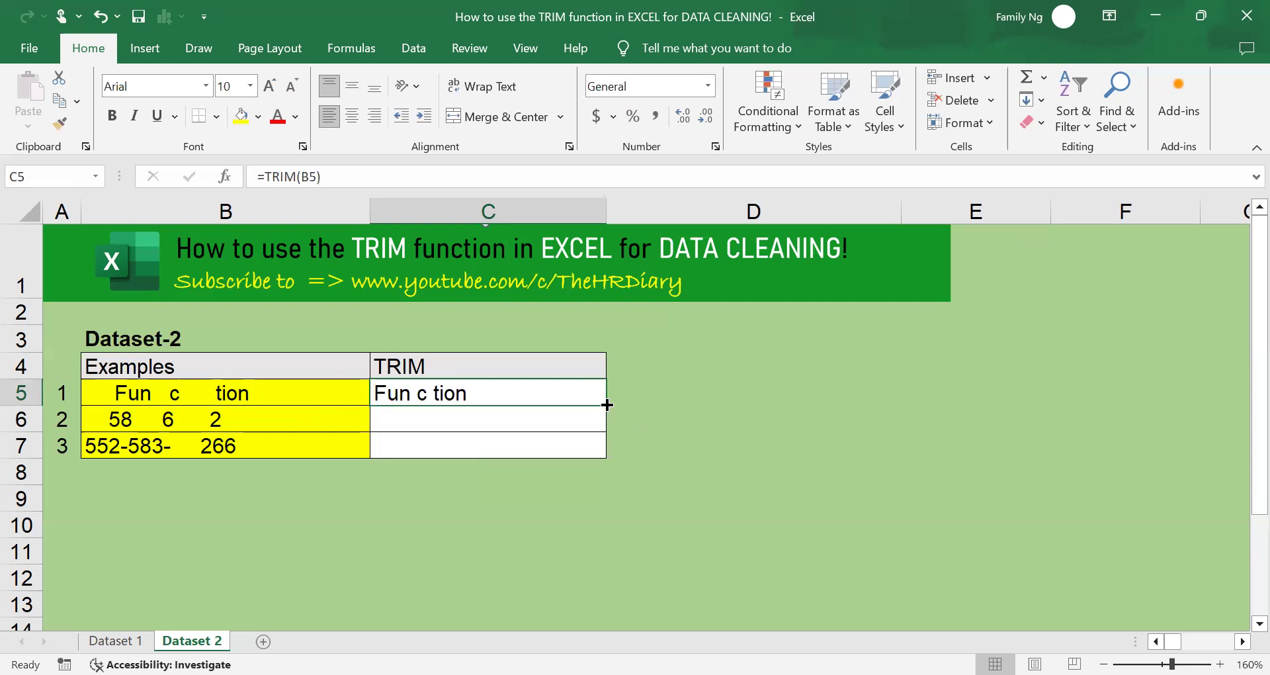
pyautogui.moveTo(607, 405); pyautogui.dragTo(610, 463)
pyautogui.click(744, 428)
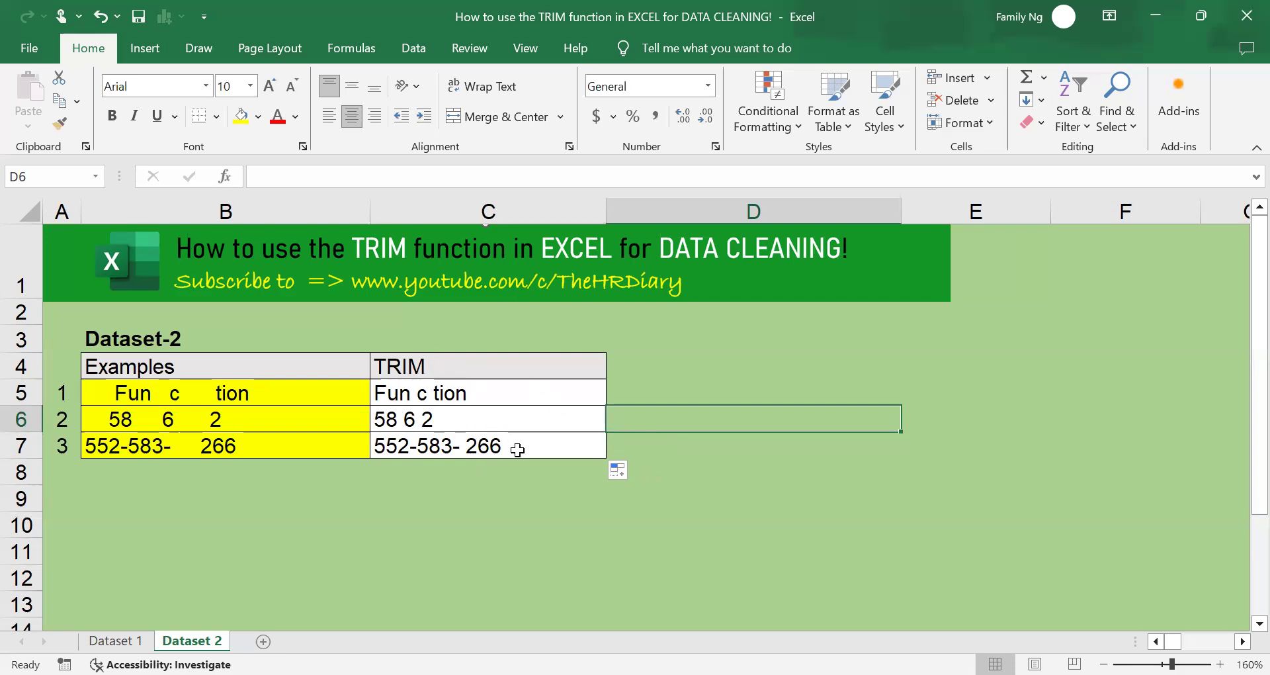
pyautogui.click(556, 518)
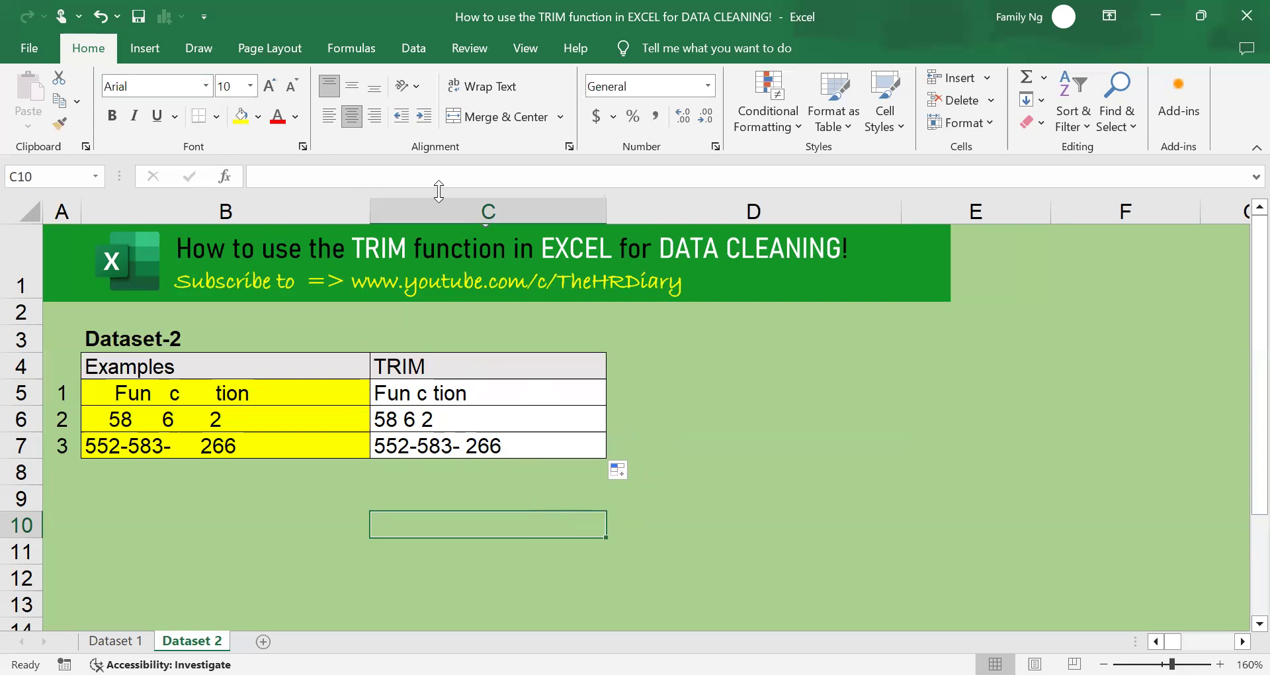
pyautogui.click(1128, 127)
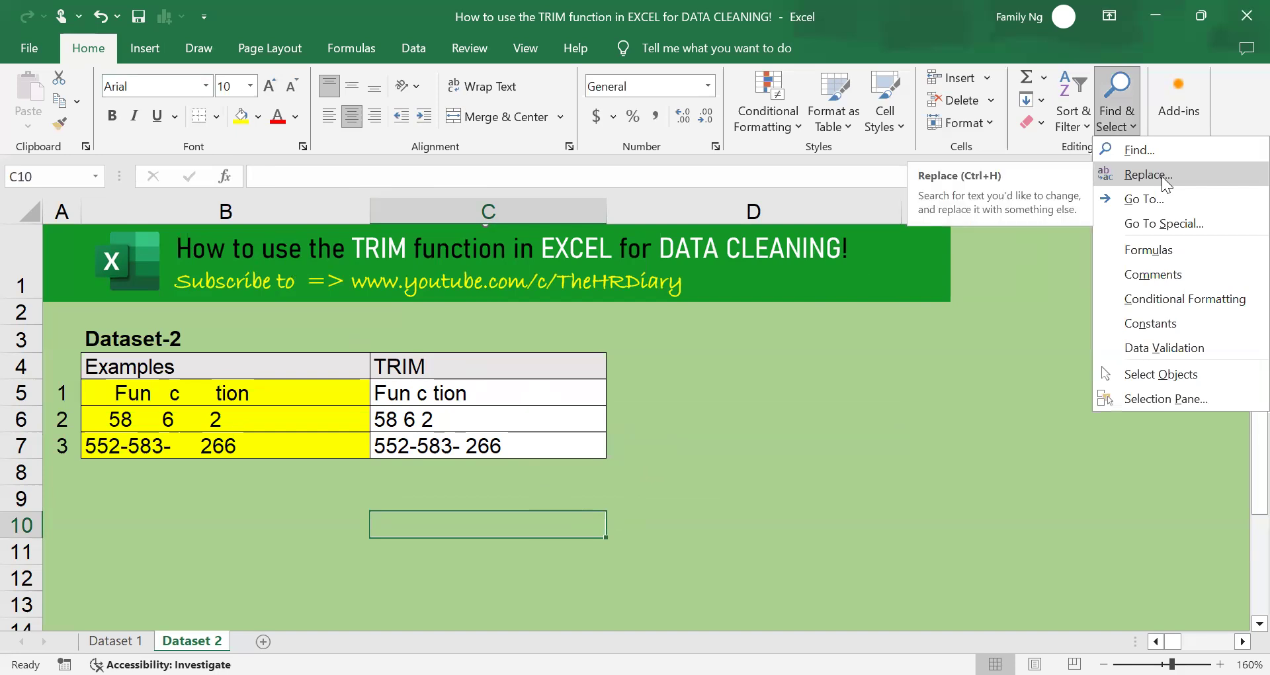
pyautogui.click(1165, 176)
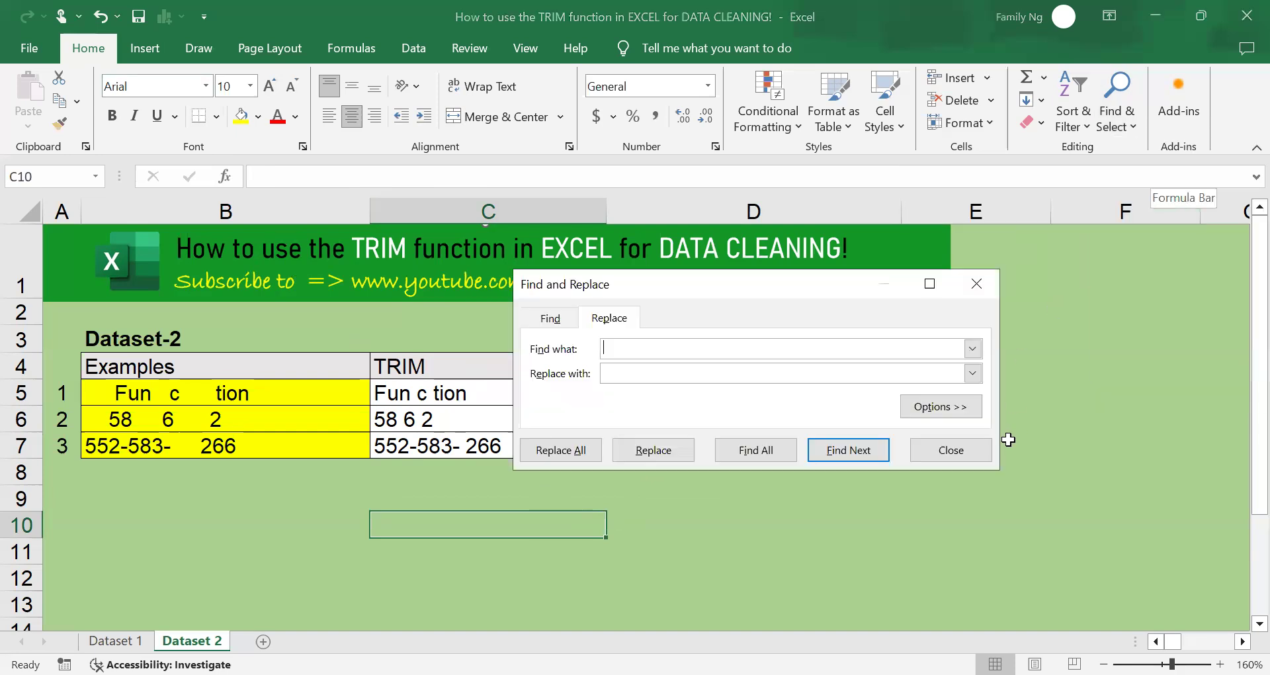
pyautogui.click(959, 454)
pyautogui.click(813, 455)
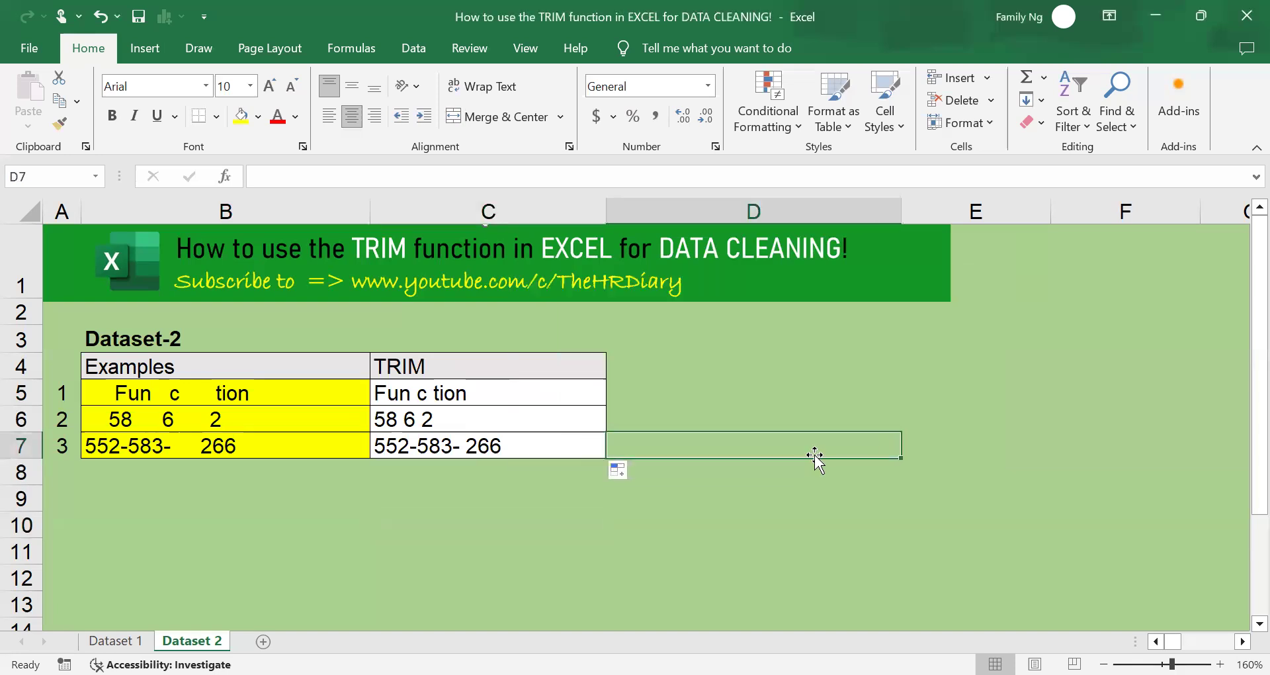
# Replace every space on the Dataset 2 sheet with nothing using Find and Replace, and close the dialog
pyautogui.hotkey('ctrl', 'h')
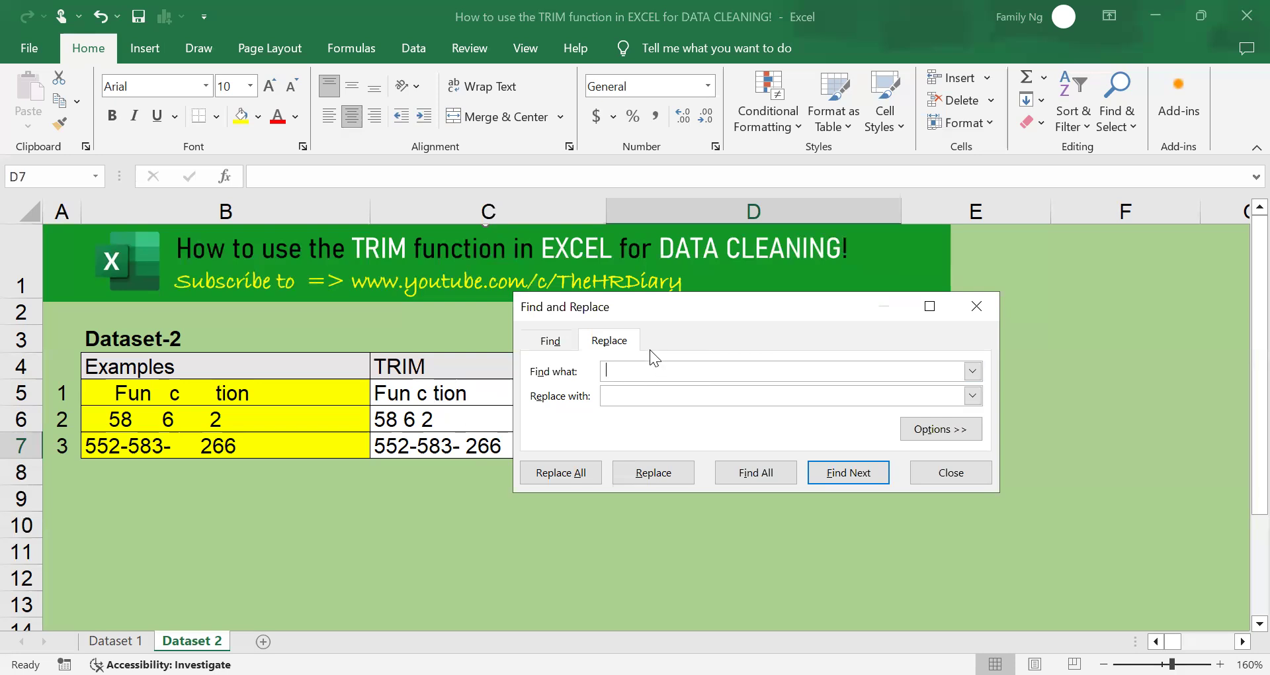
pyautogui.click(638, 388)
pyautogui.click(642, 370)
pyautogui.click(640, 396)
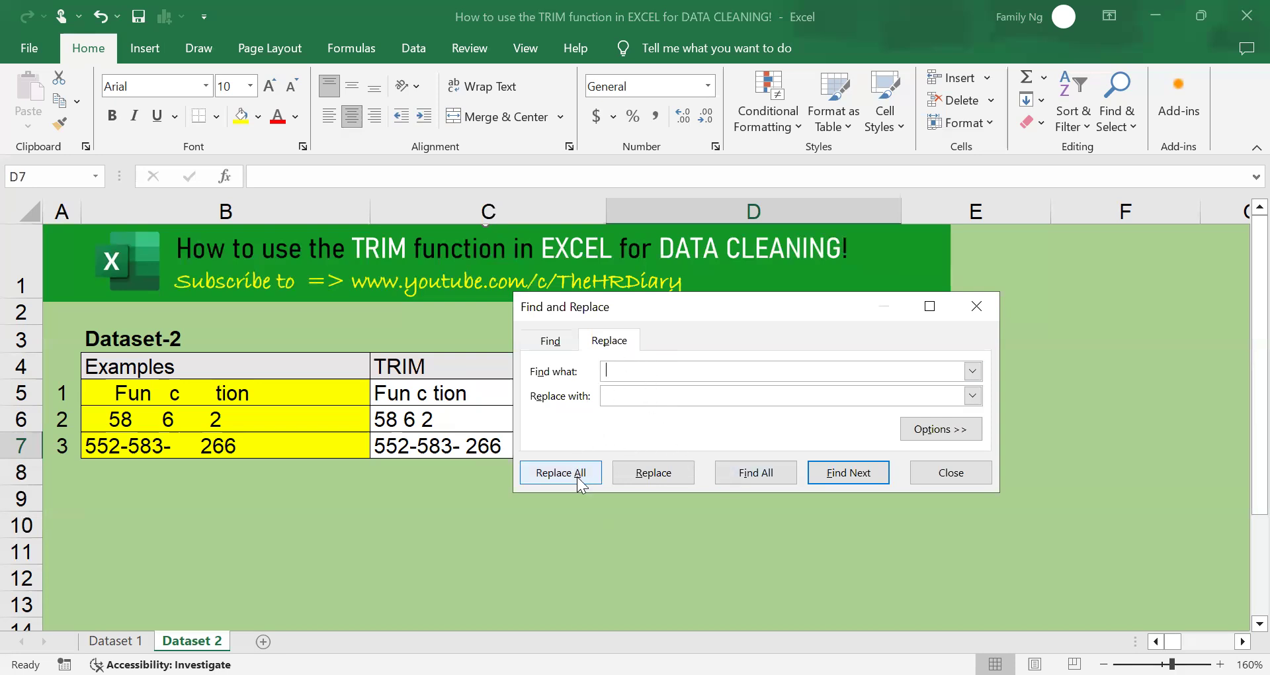
pyautogui.click(652, 367)
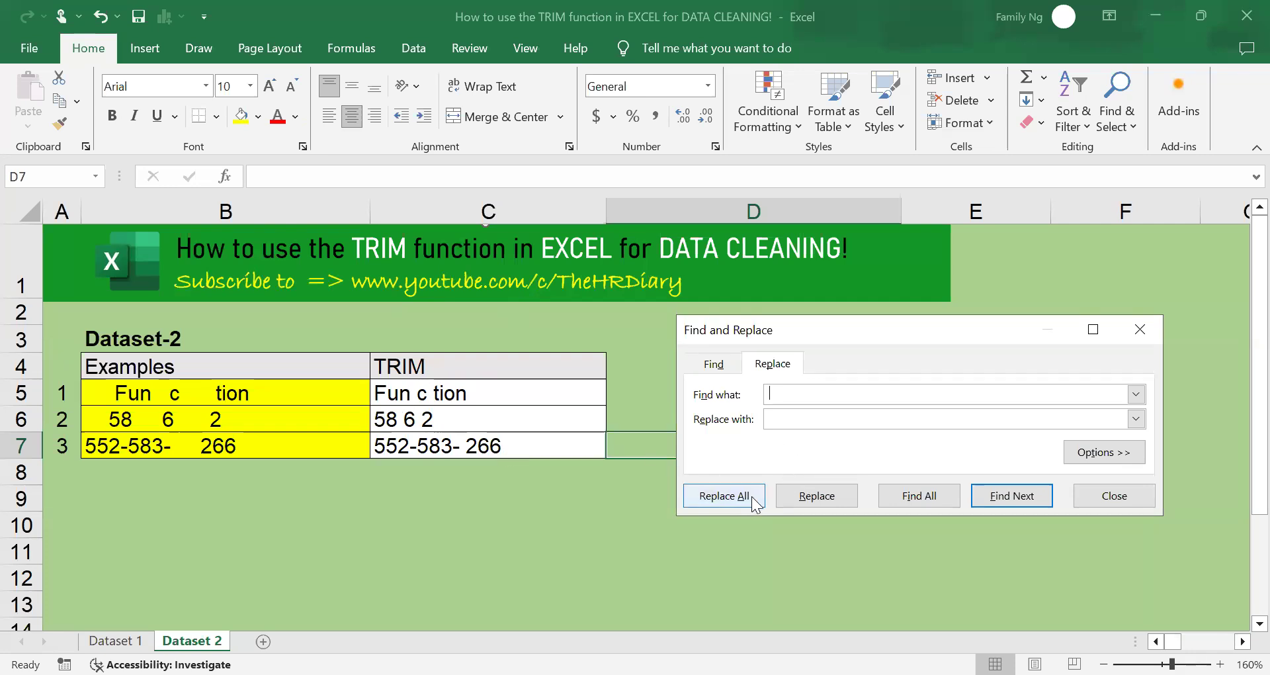
pyautogui.click(750, 497)
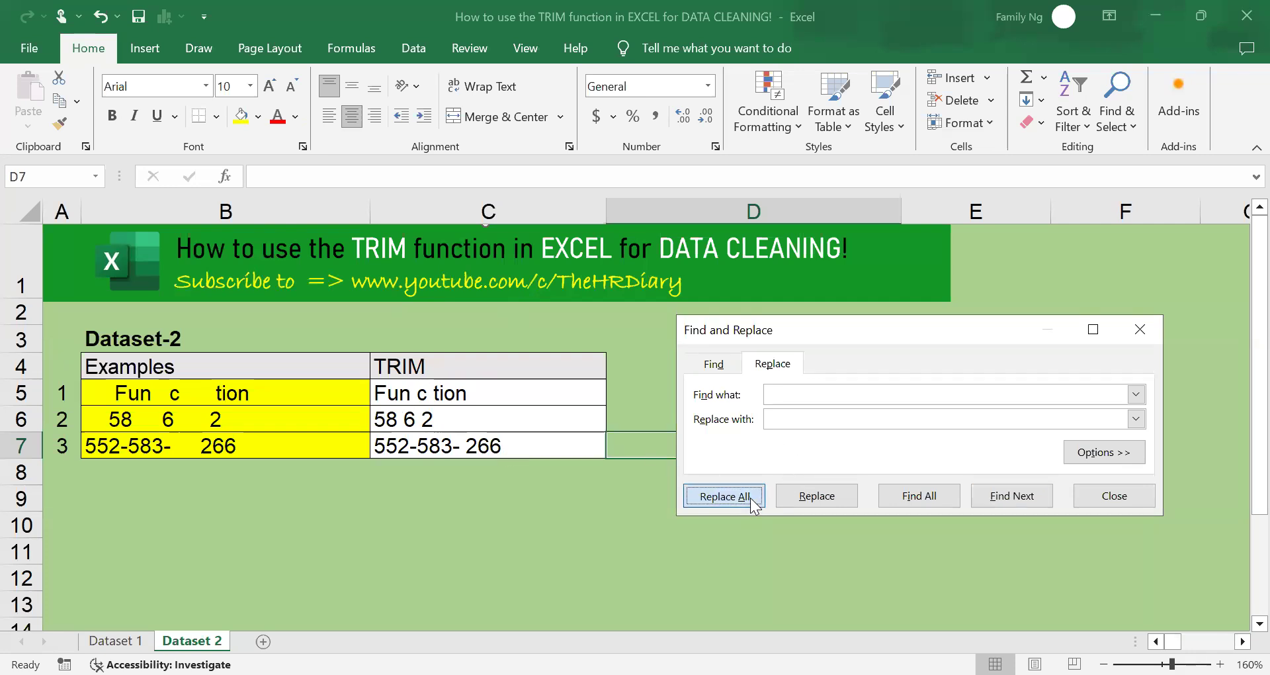
pyautogui.click(644, 404)
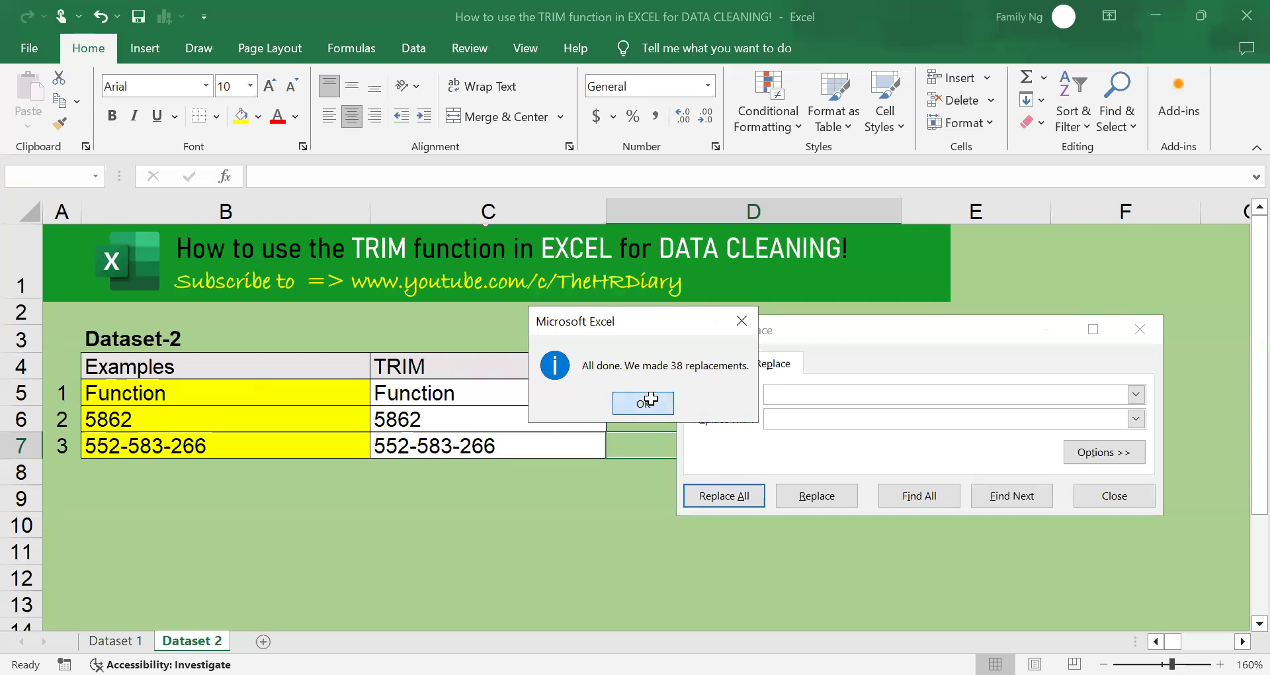
pyautogui.click(1114, 496)
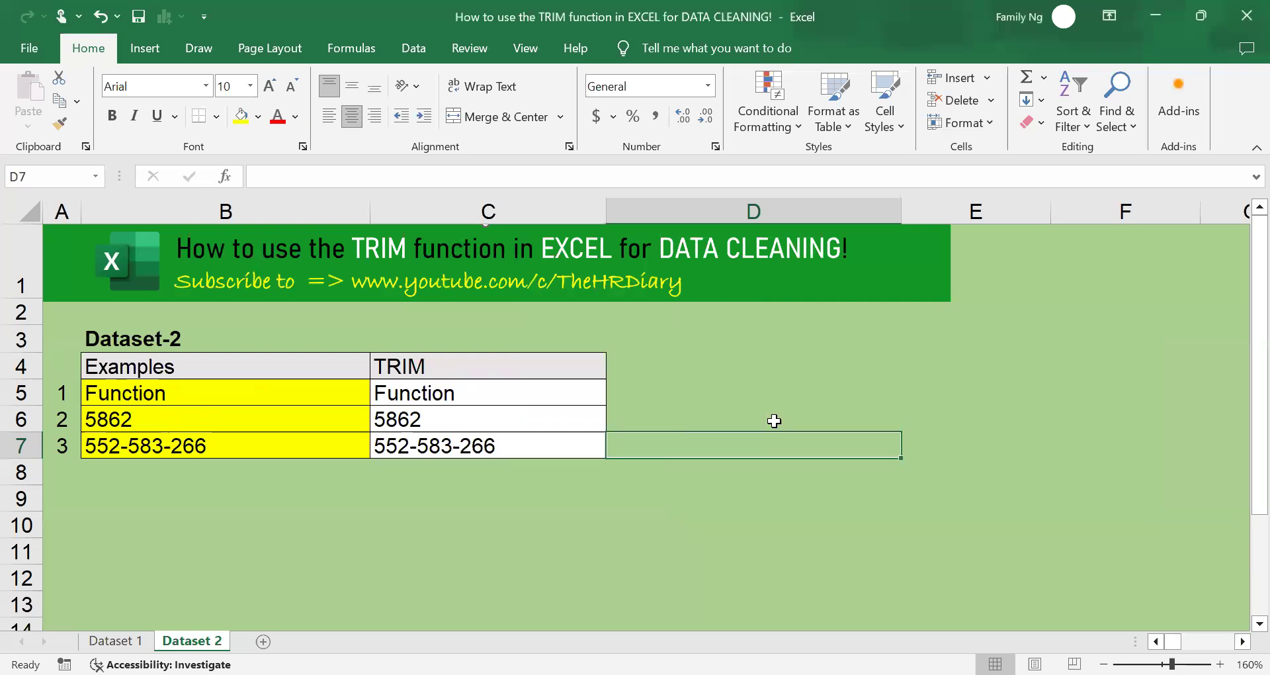
pyautogui.click(752, 421)
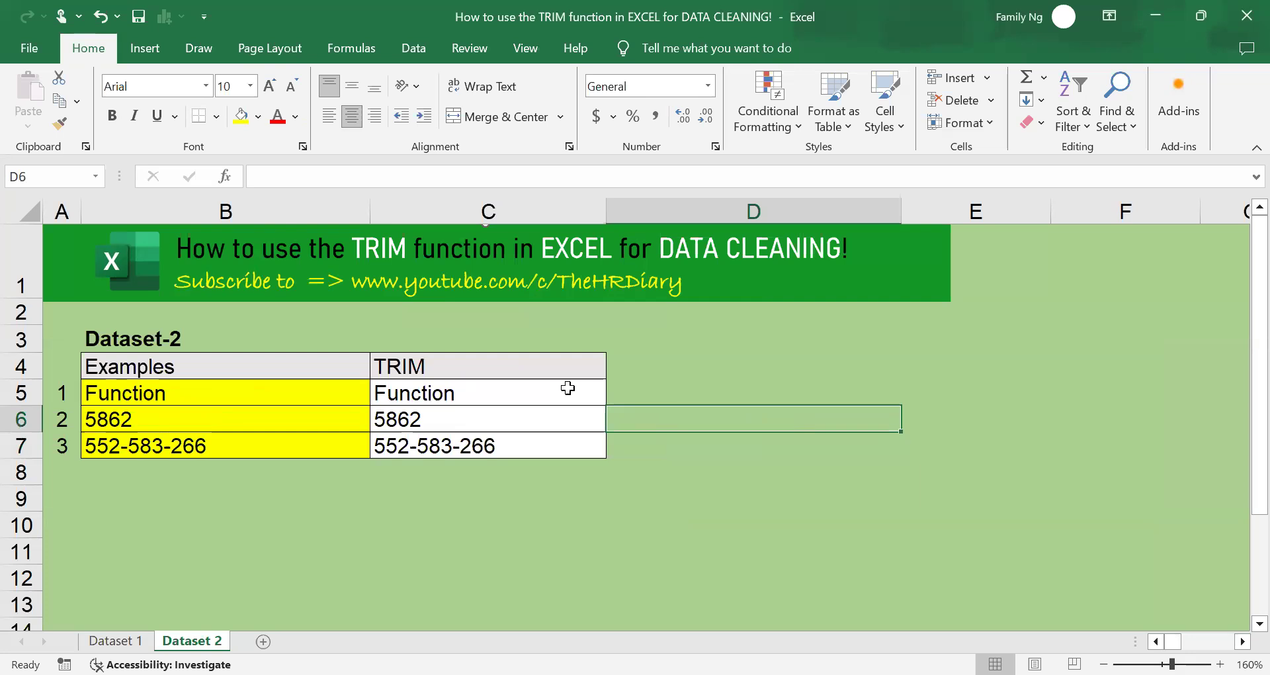